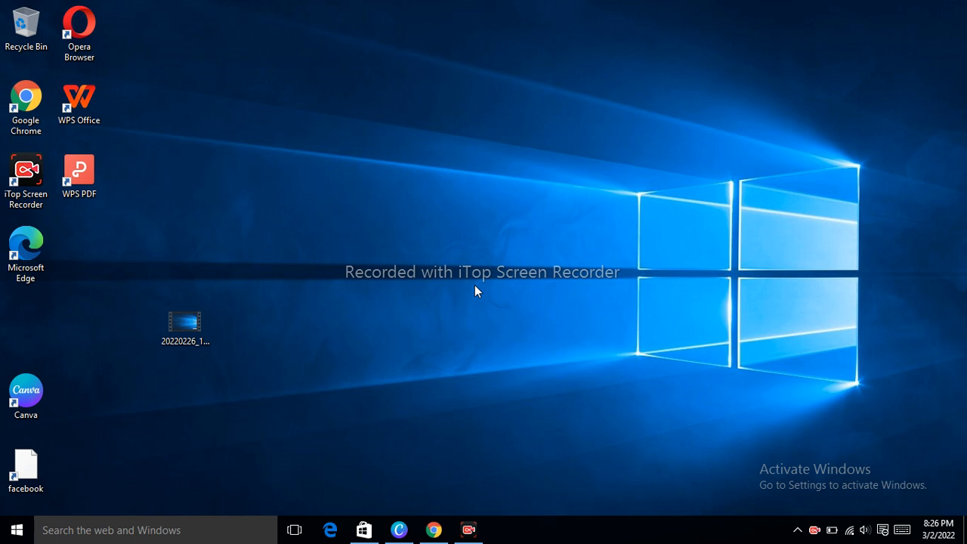
Launch Canva and start a new YouTube Thumbnail design.
{"action": "left_click", "coordinate": [38, 392]}
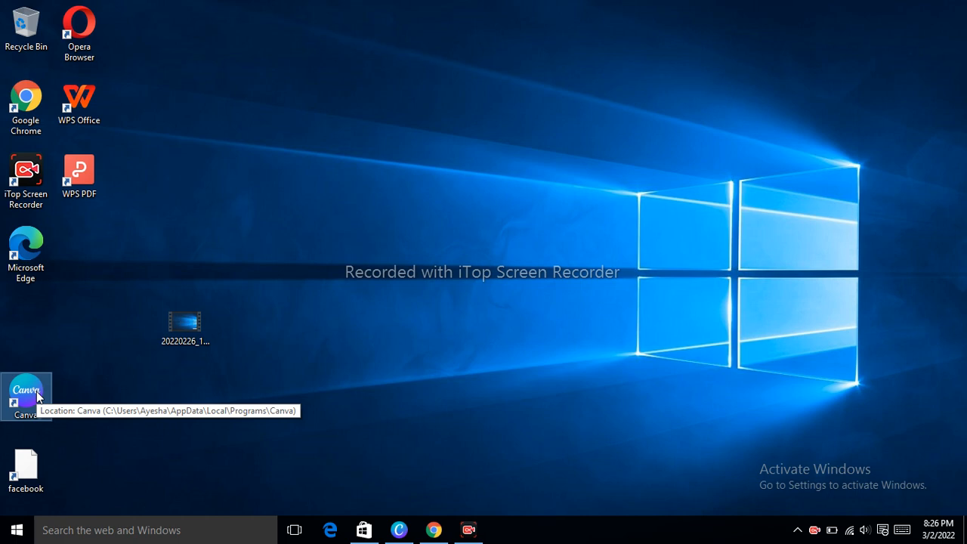
{"action": "double_click", "coordinate": [38, 397]}
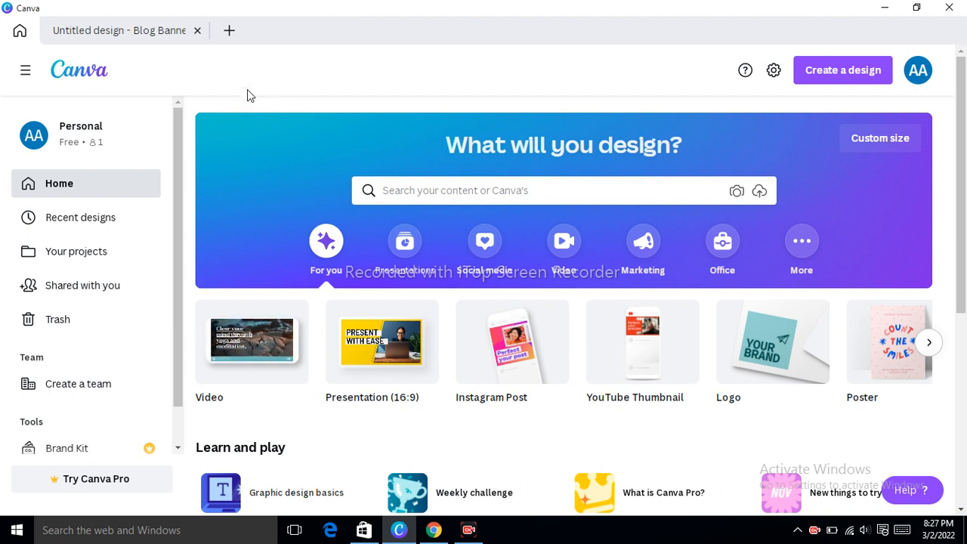
{"action": "mouse_move", "coordinate": [251, 314]}
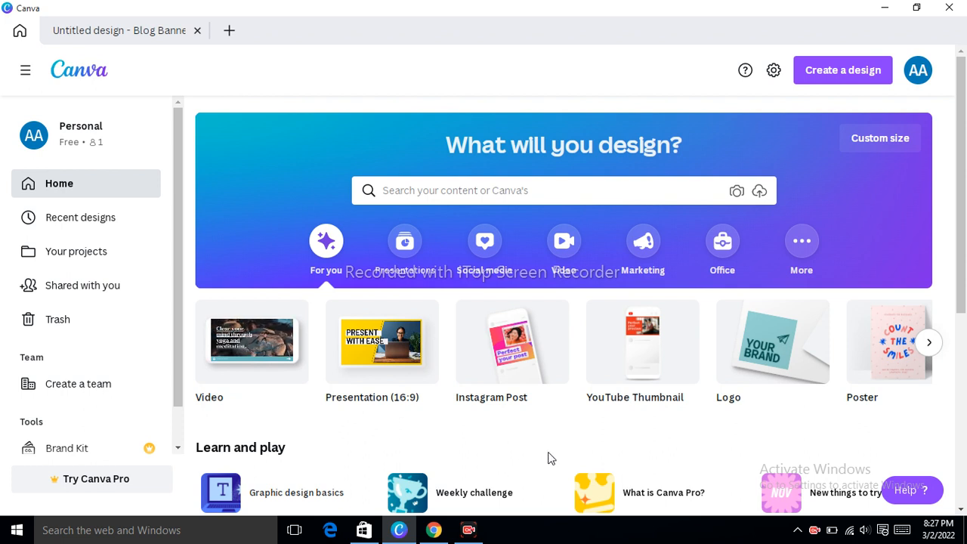
{"action": "mouse_move", "coordinate": [603, 403]}
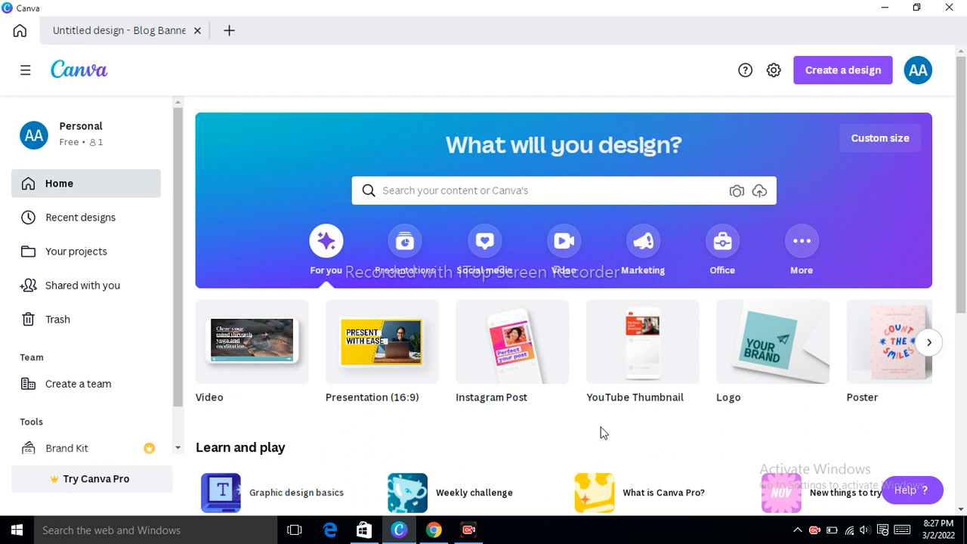
{"action": "left_click", "coordinate": [654, 361]}
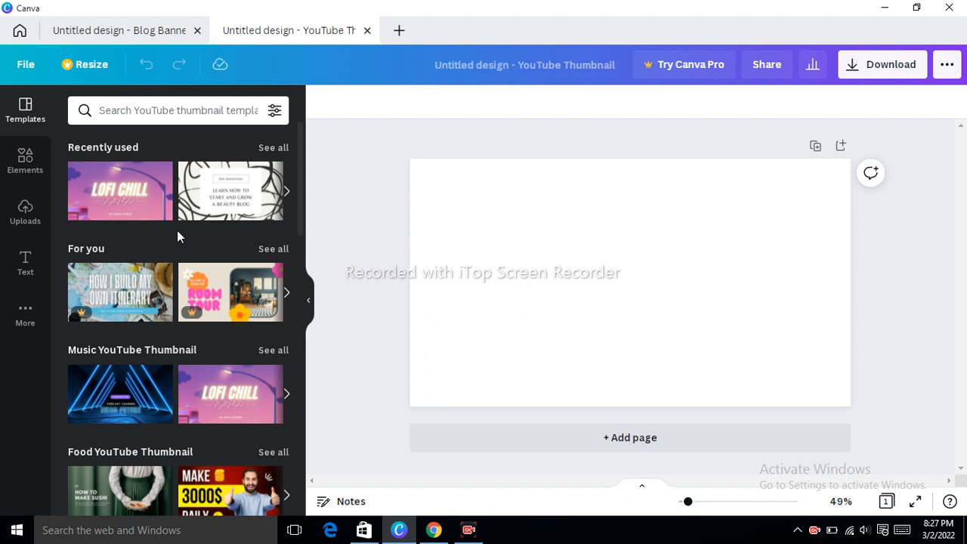
Apply the Lofi Chill thumbnail template and delete its LOFI CHILL title text.
{"action": "left_click", "coordinate": [142, 201]}
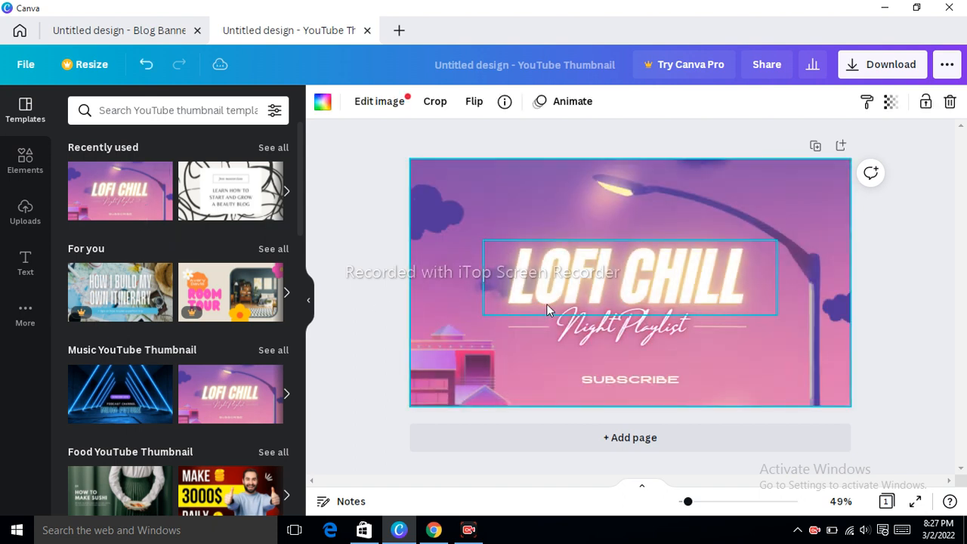
{"action": "left_click", "coordinate": [546, 304]}
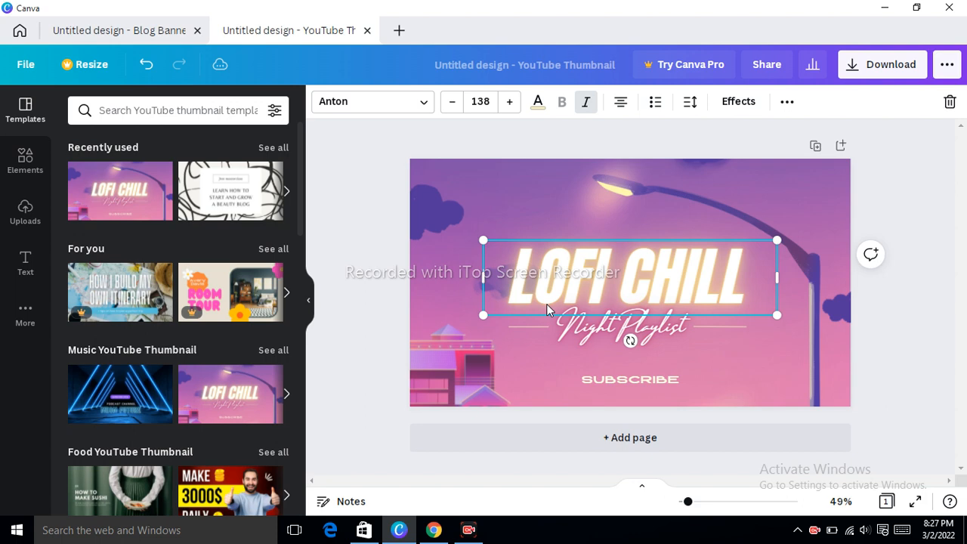
{"action": "key", "text": "Delete"}
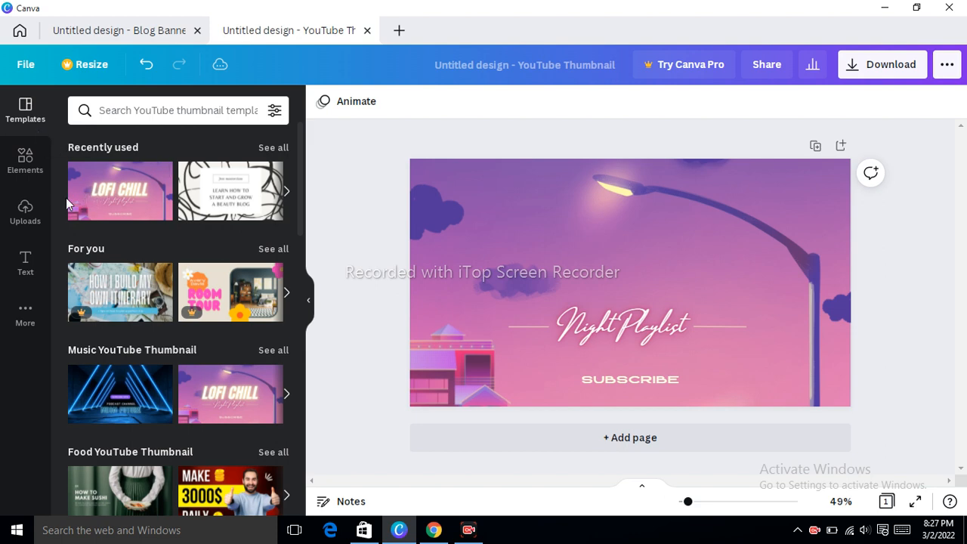
Add a heading text box to the thumbnail and start editing its text.
{"action": "left_click", "coordinate": [25, 259]}
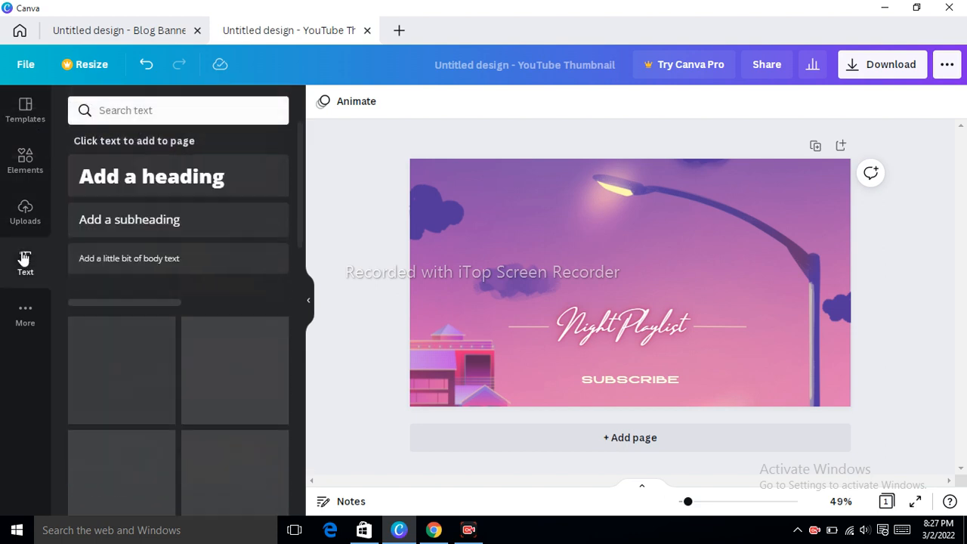
{"action": "left_click", "coordinate": [190, 178]}
{"action": "left_click", "coordinate": [595, 282]}
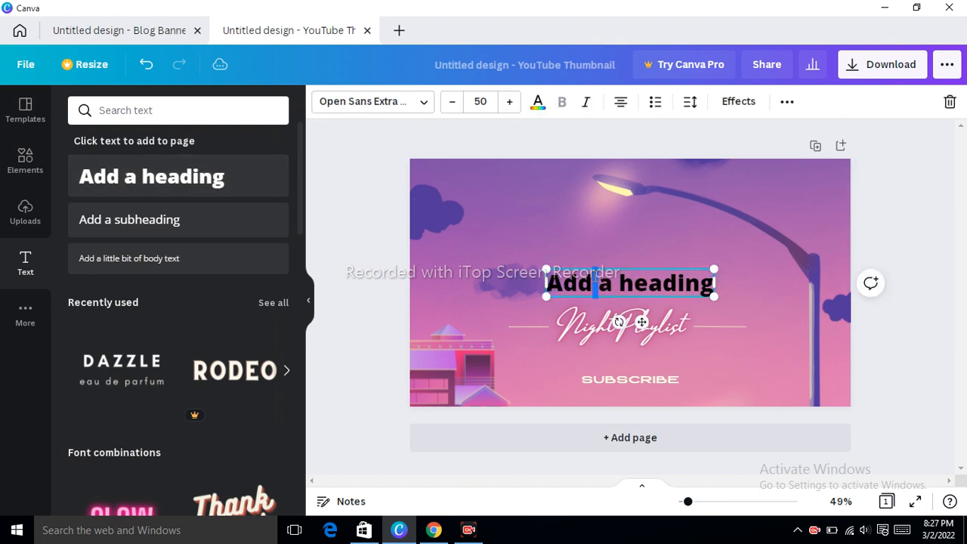
Replace the heading's placeholder text with 'welcome to my youtube channel'.
{"action": "key", "text": "BackSpace"}
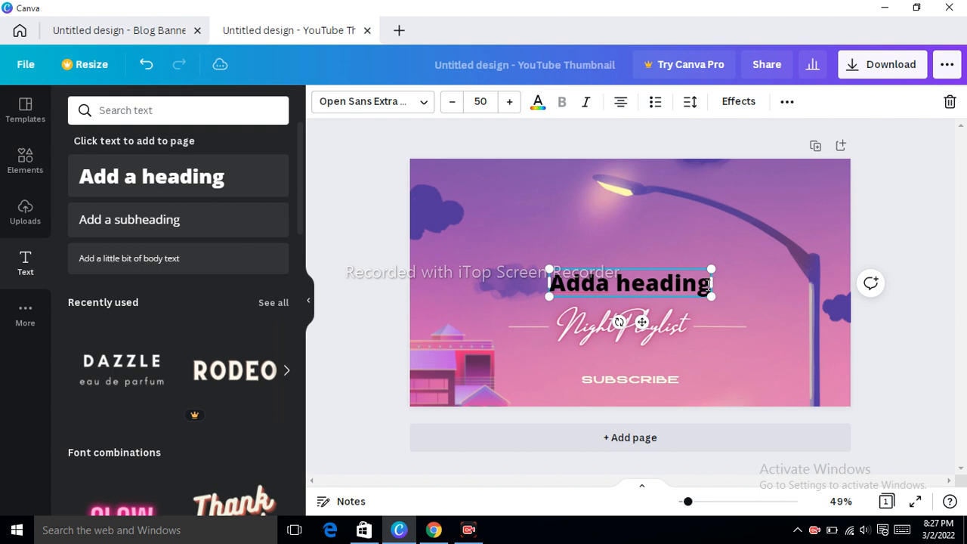
{"action": "left_click", "coordinate": [701, 283]}
{"action": "key", "text": "Delete"}
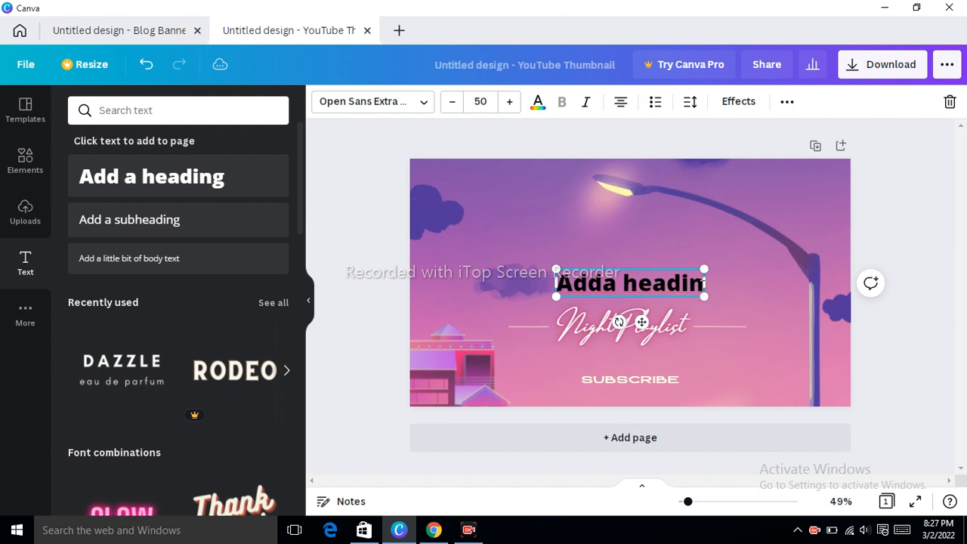
{"action": "left_click", "coordinate": [639, 286]}
{"action": "key", "text": "Delete"}
{"action": "key", "text": "Delete"}
{"action": "key", "text": "Delete"}
{"action": "key", "text": "Delete"}
{"action": "key", "text": "Delete"}
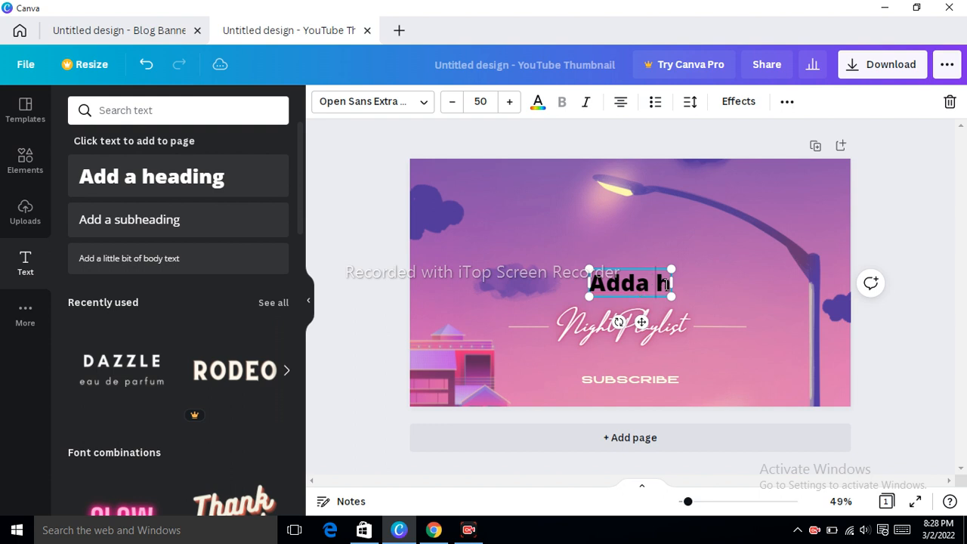
{"action": "key", "text": "BackSpace"}
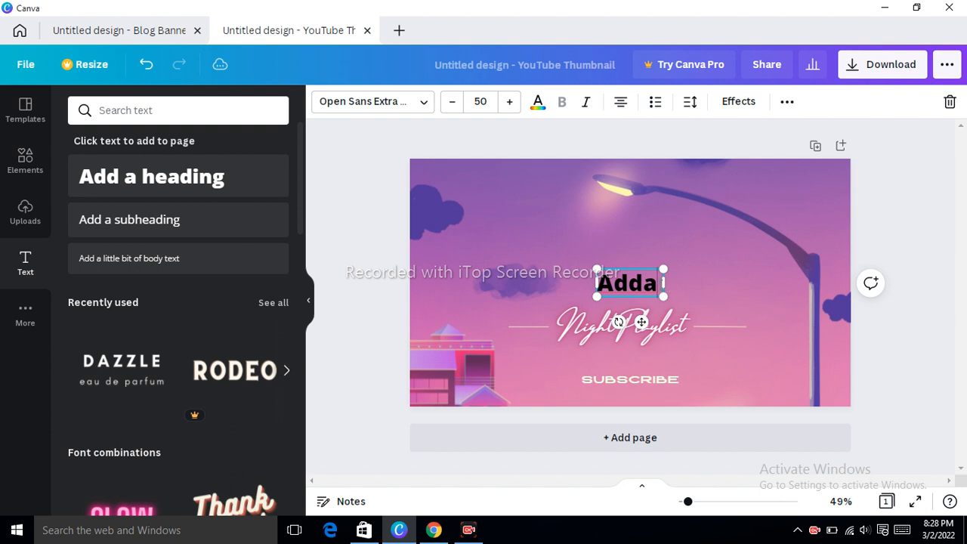
{"action": "key", "text": "BackSpace"}
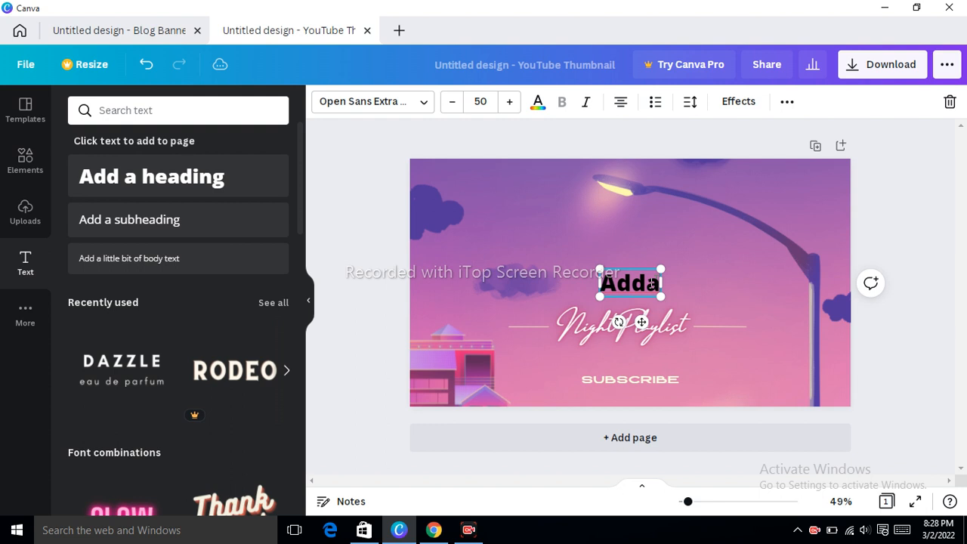
{"action": "key", "text": "BackSpace"}
{"action": "key", "text": "BackSpace"}
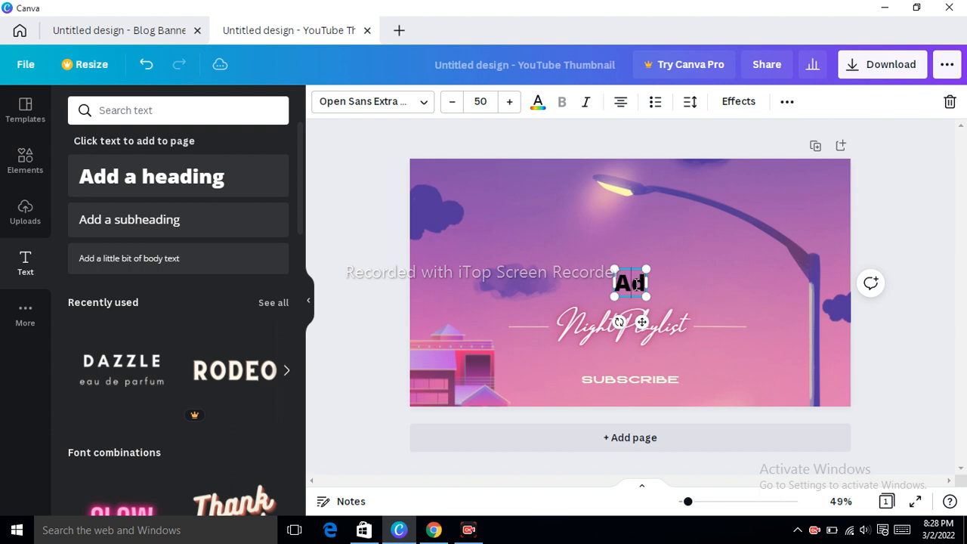
{"action": "key", "text": "BackSpace"}
{"action": "type", "text": "w"}
{"action": "key", "text": "BackSpace"}
{"action": "type", "text": "e"}
{"action": "key", "text": "BackSpace"}
{"action": "type", "text": "elcomw"}
{"action": "key", "text": "BackSpace"}
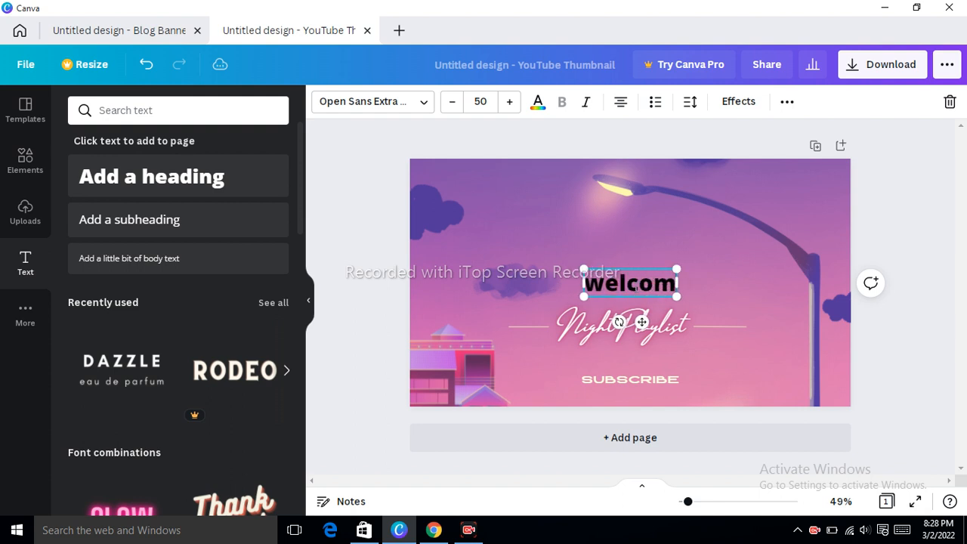
{"action": "type", "text": "e"}
{"action": "type", "text": " to"}
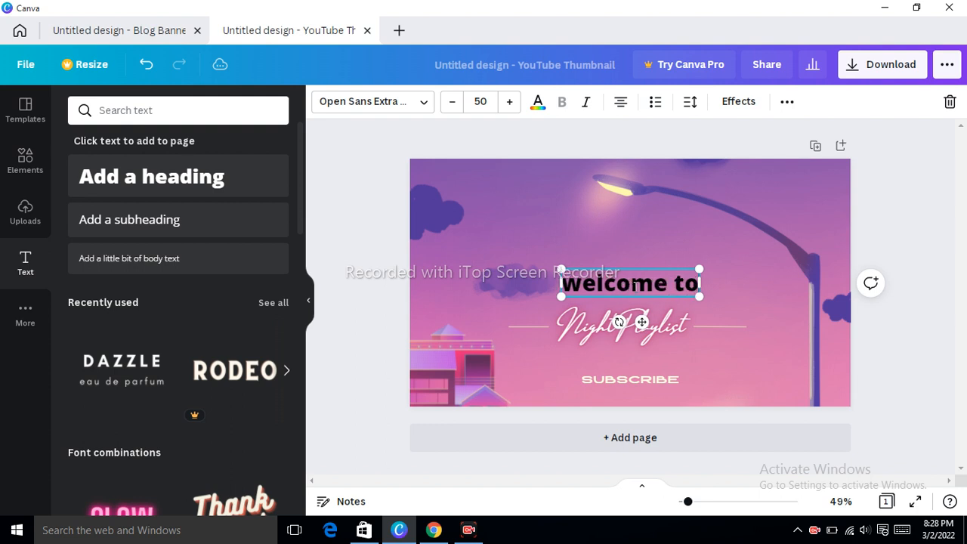
{"action": "type", "text": " my youtube ca"}
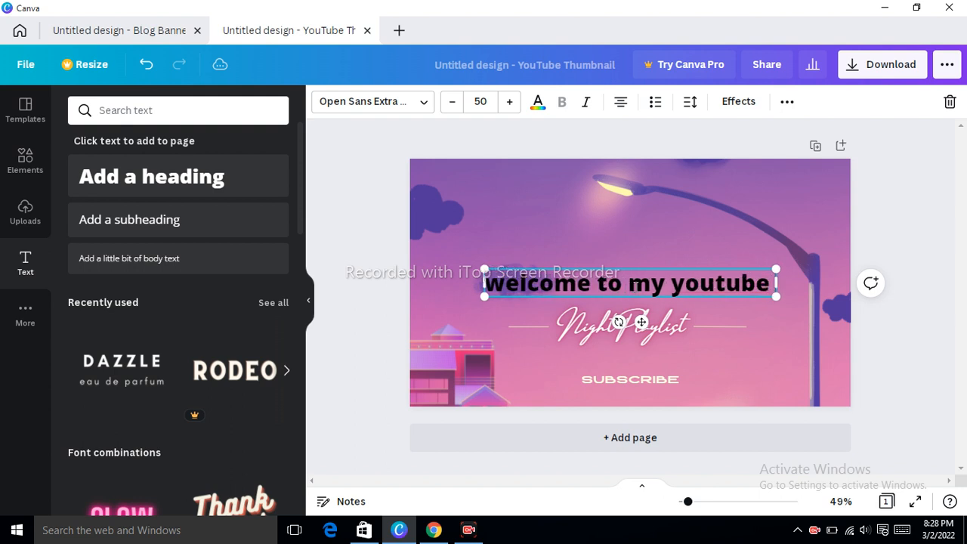
{"action": "key", "text": "BackSpace"}
{"action": "type", "text": "hannel"}
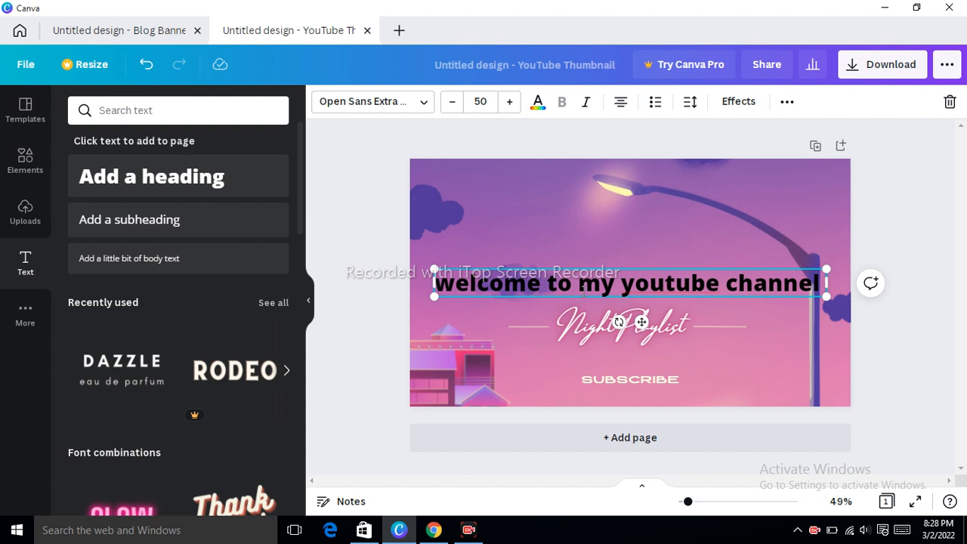
Try the Glitch and Background effect styles on the heading, finally applying Neon.
{"action": "left_click", "coordinate": [725, 110]}
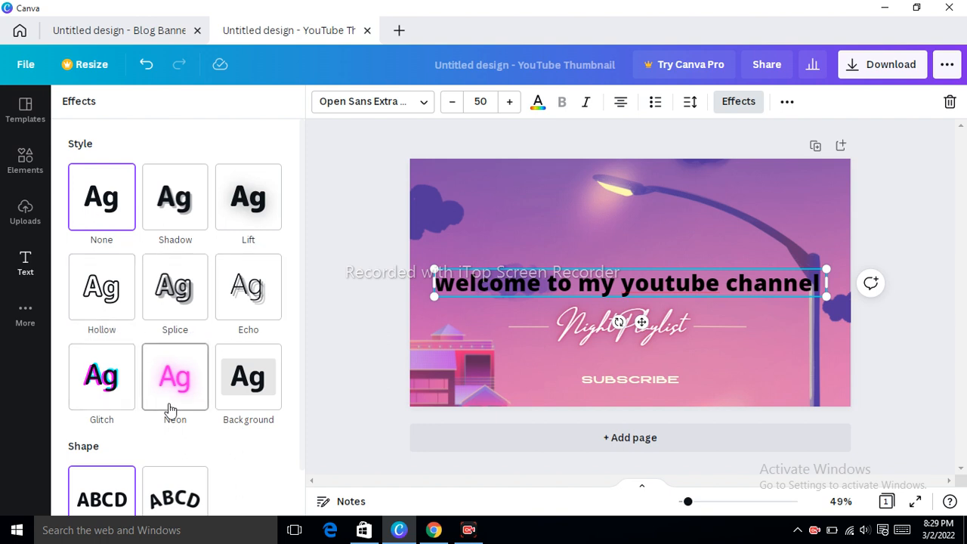
{"action": "left_click", "coordinate": [121, 401]}
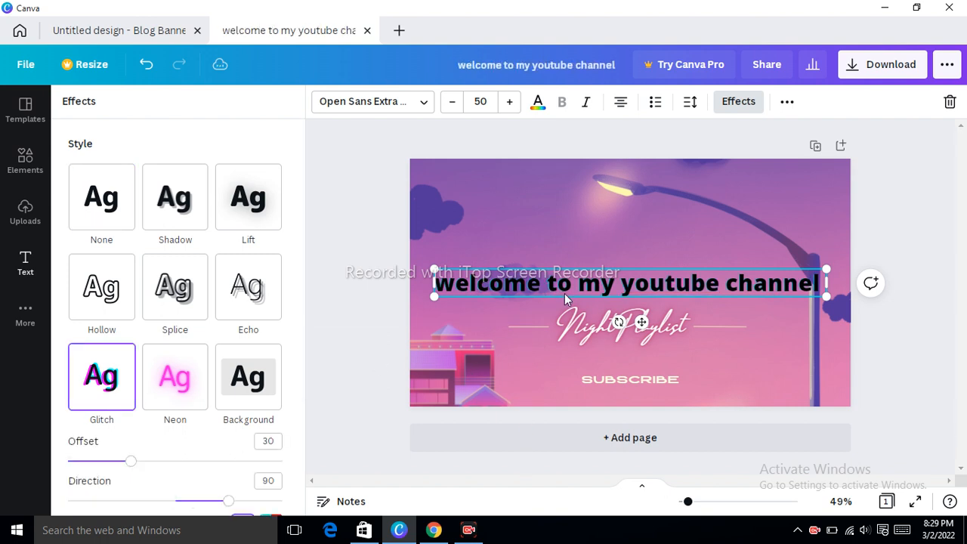
{"action": "left_click", "coordinate": [249, 370]}
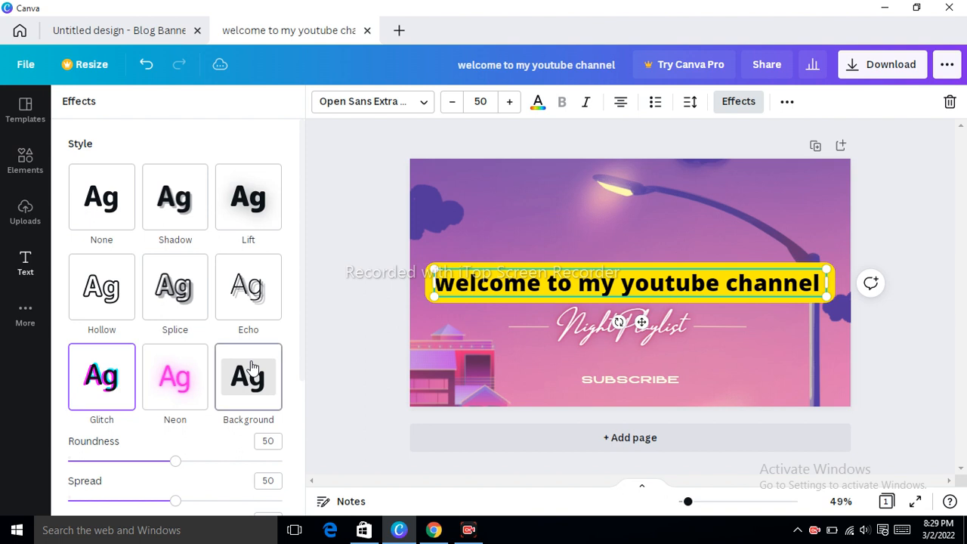
{"action": "left_click", "coordinate": [188, 376]}
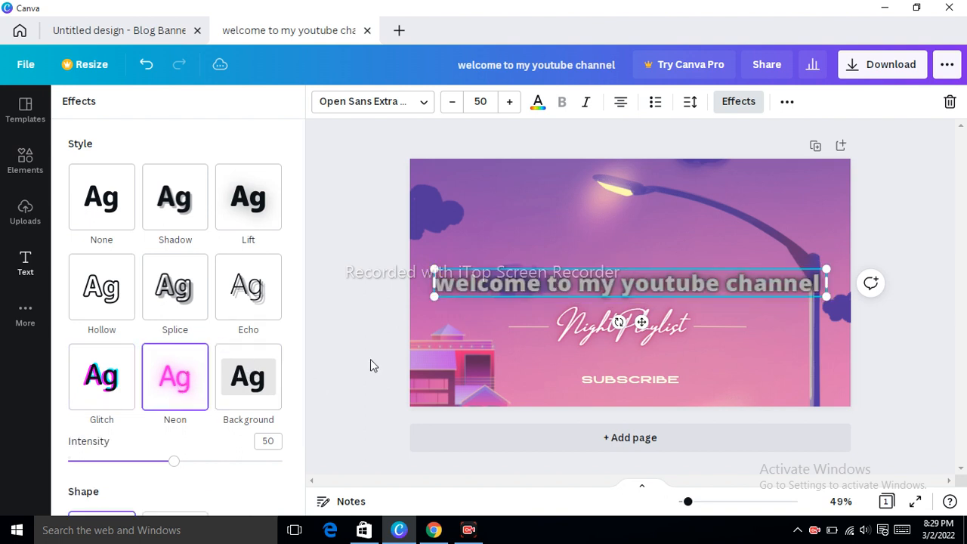
Delete the 'Night Playlist' script text from the thumbnail.
{"action": "left_click", "coordinate": [607, 338]}
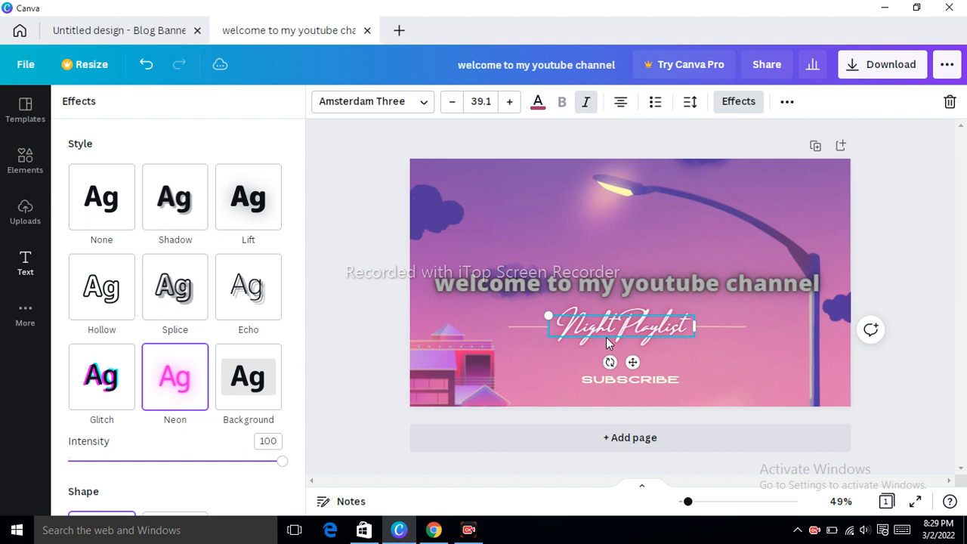
{"action": "key", "text": "Delete"}
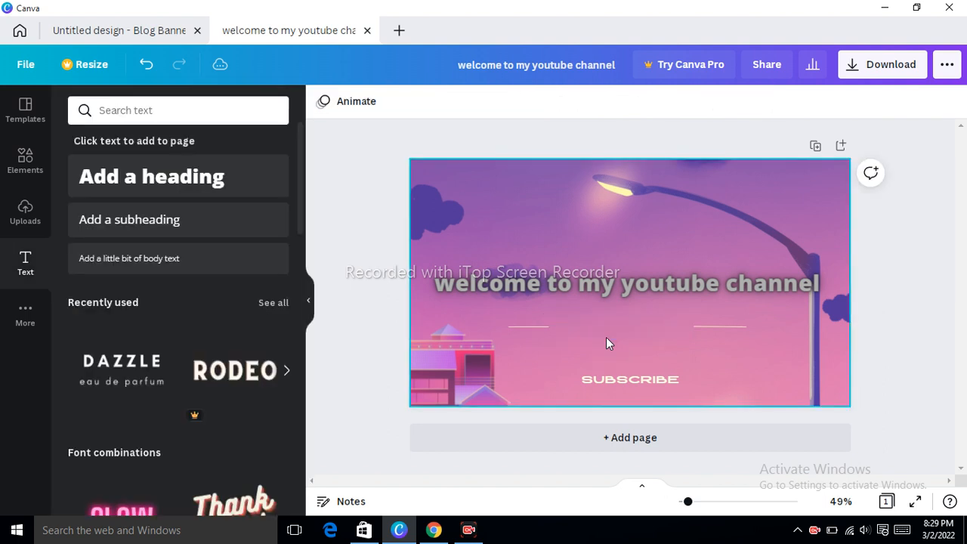
{"action": "left_click", "coordinate": [605, 322]}
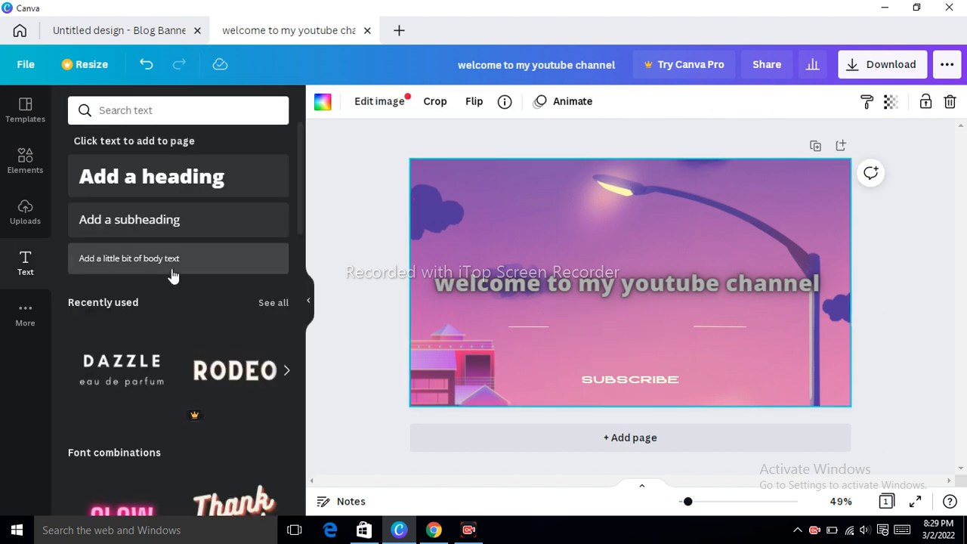
Add a subheading text box and delete the last characters of its placeholder.
{"action": "left_click", "coordinate": [158, 219]}
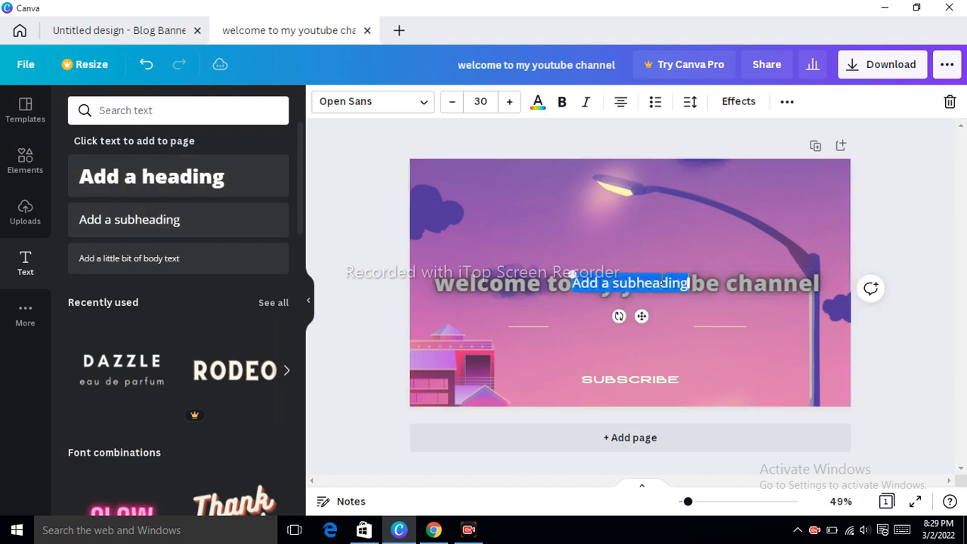
{"action": "left_click", "coordinate": [681, 288]}
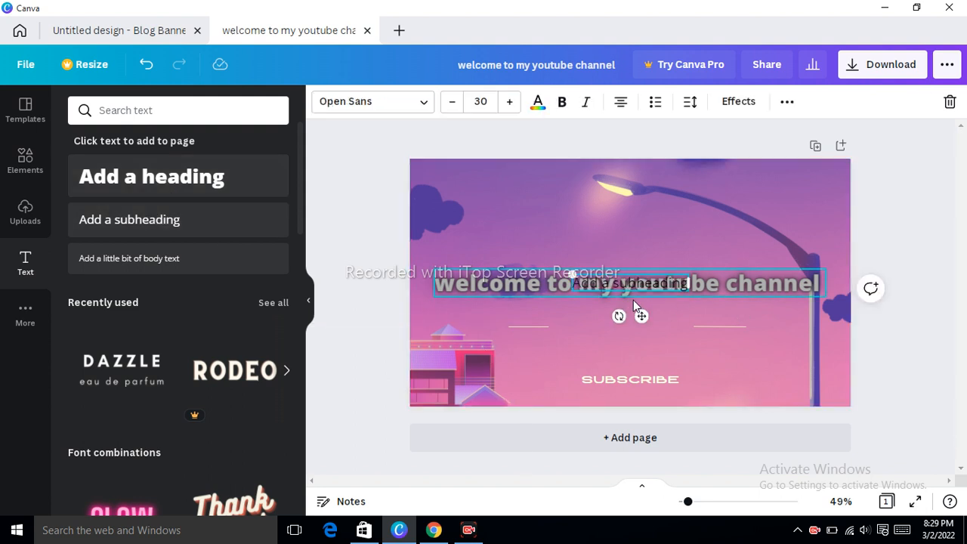
{"action": "left_click_drag", "start_coordinate": [674, 286], "coordinate": [662, 310]}
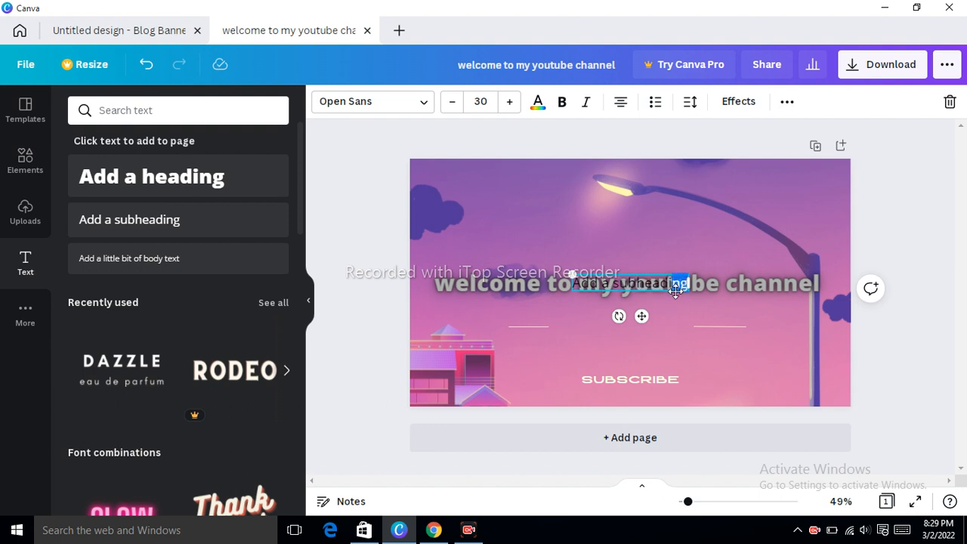
{"action": "key", "text": "BackSpace"}
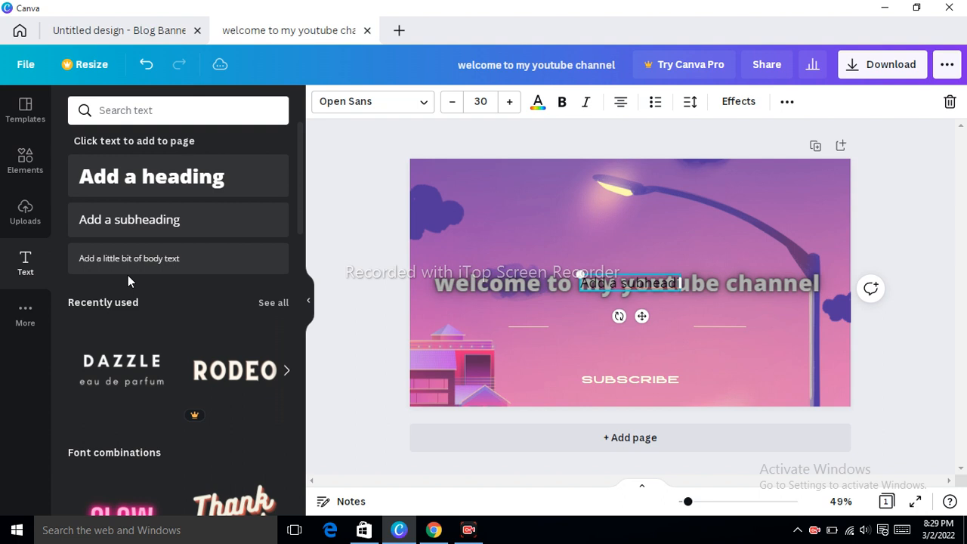
Add a new heading text box to the thumbnail and delete its placeholder text.
{"action": "left_click", "coordinate": [165, 185]}
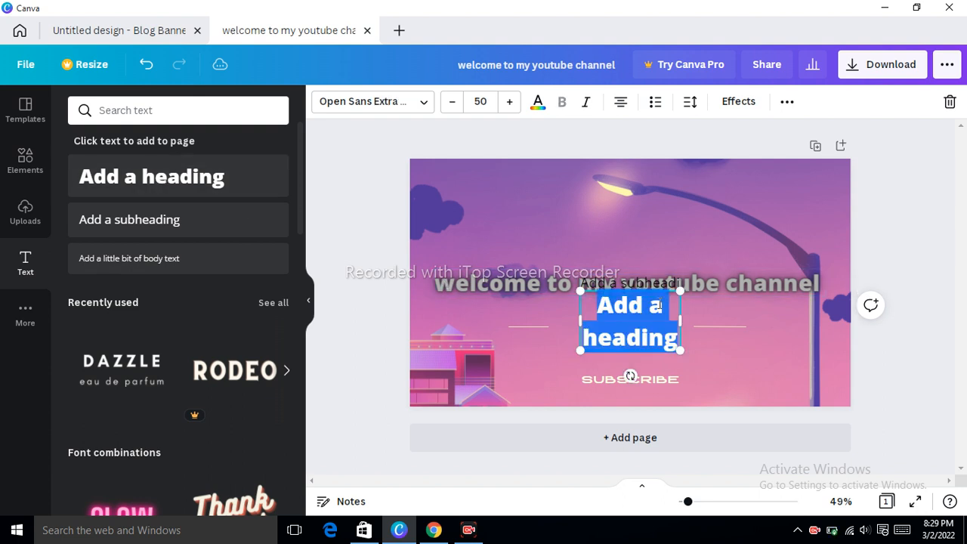
{"action": "left_click", "coordinate": [650, 327]}
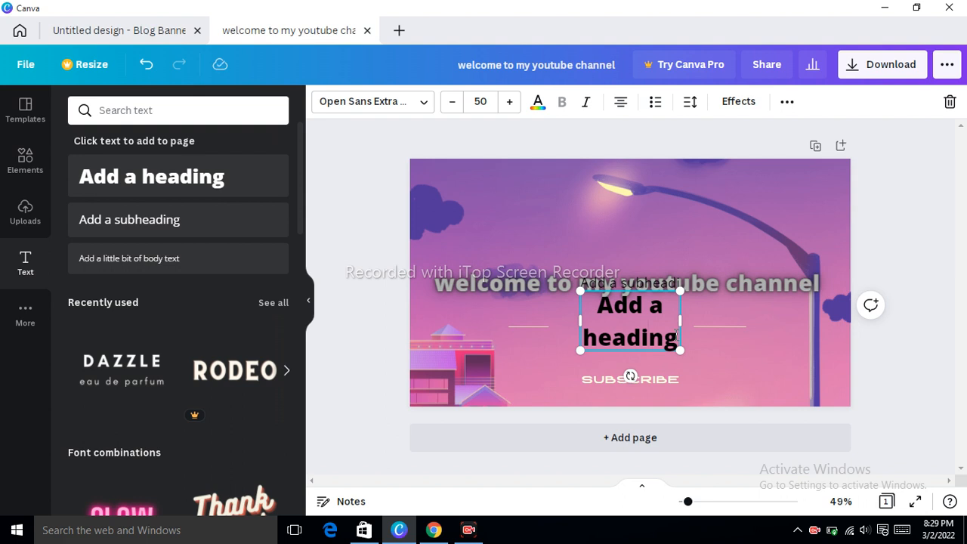
{"action": "key", "text": "BackSpace"}
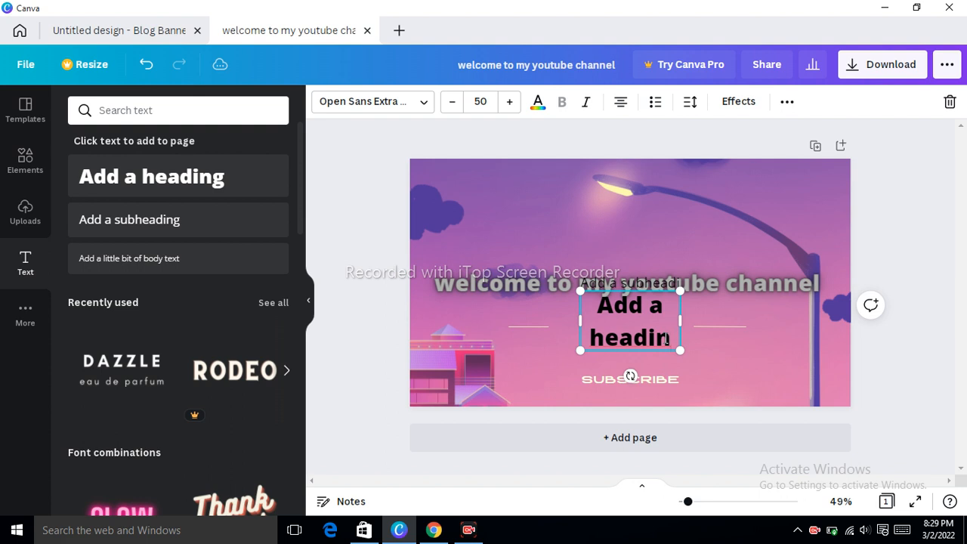
{"action": "key", "text": "BackSpace"}
{"action": "key", "text": "BackSpace"}
{"action": "key", "text": "BackSpace"}
{"action": "key", "text": "BackSpace"}
{"action": "key", "text": "BackSpace"}
{"action": "key", "text": "BackSpace"}
{"action": "key", "text": "BackSpace"}
{"action": "key", "text": "BackSpace"}
{"action": "key", "text": "BackSpace"}
{"action": "key", "text": "BackSpace"}
{"action": "key", "text": "BackSpace"}
{"action": "key", "text": "BackSpace"}
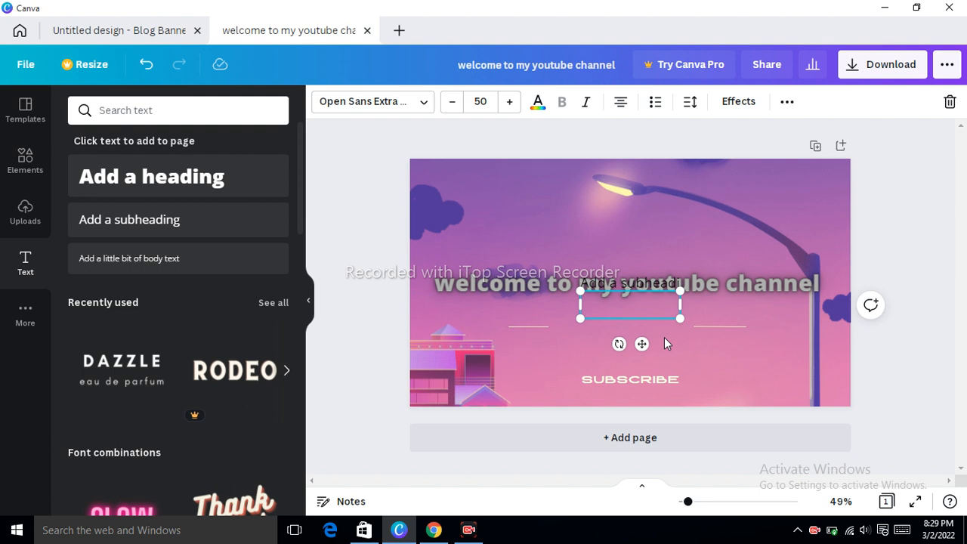
Enter 'Creative Mind' as the new heading's text, with 'Mind' on its own line.
{"action": "type", "text": "Crea"}
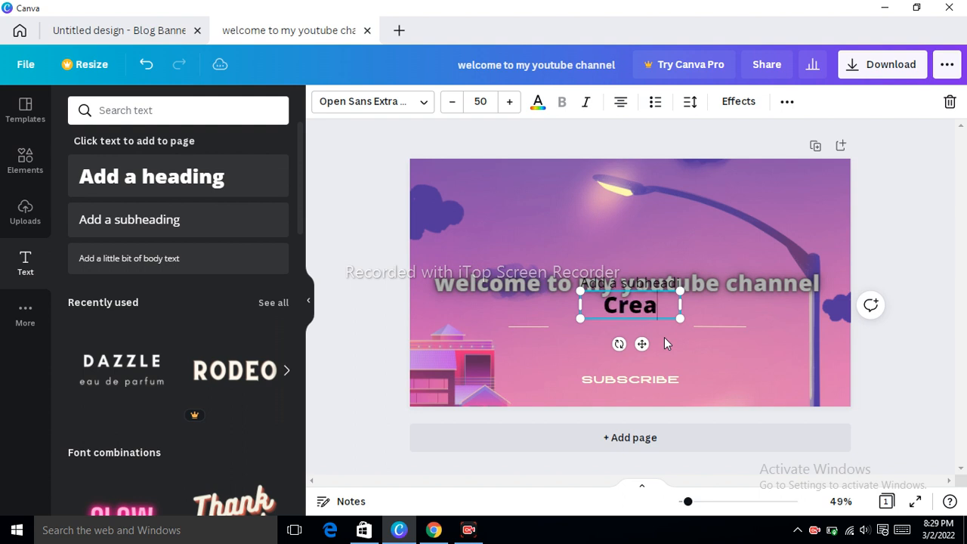
{"action": "type", "text": "tuve"}
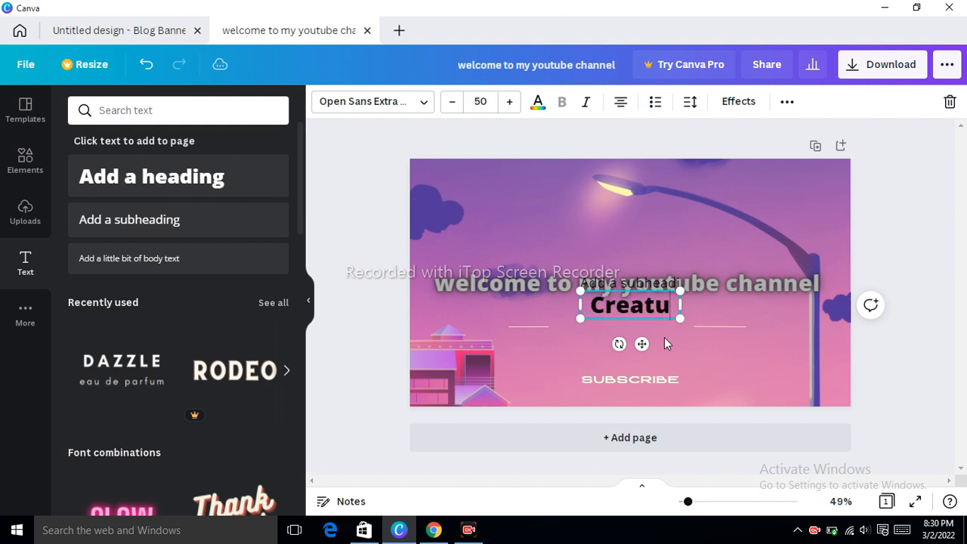
{"action": "key", "text": "BackSpace"}
{"action": "key", "text": "BackSpace"}
{"action": "key", "text": "BackSpace"}
{"action": "type", "text": "ive"}
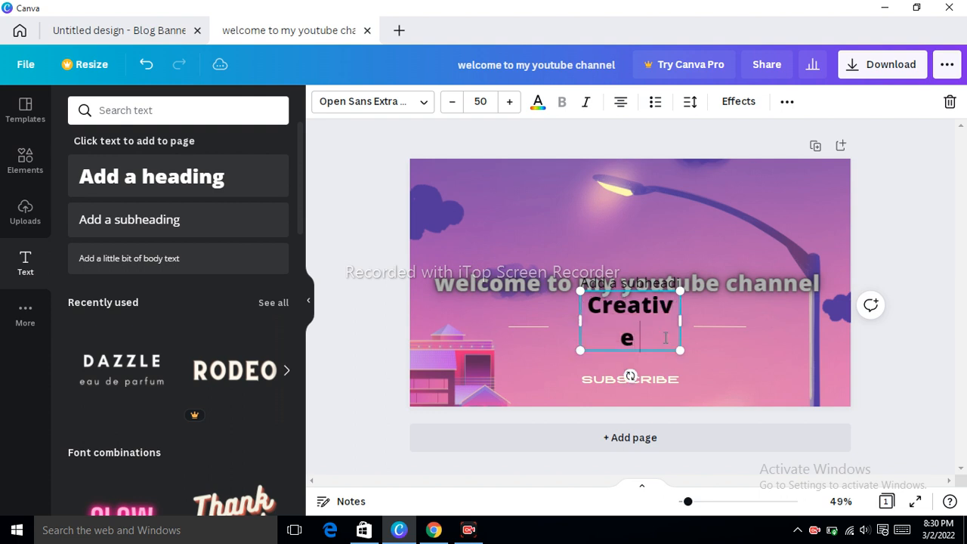
{"action": "type", "text": " m"}
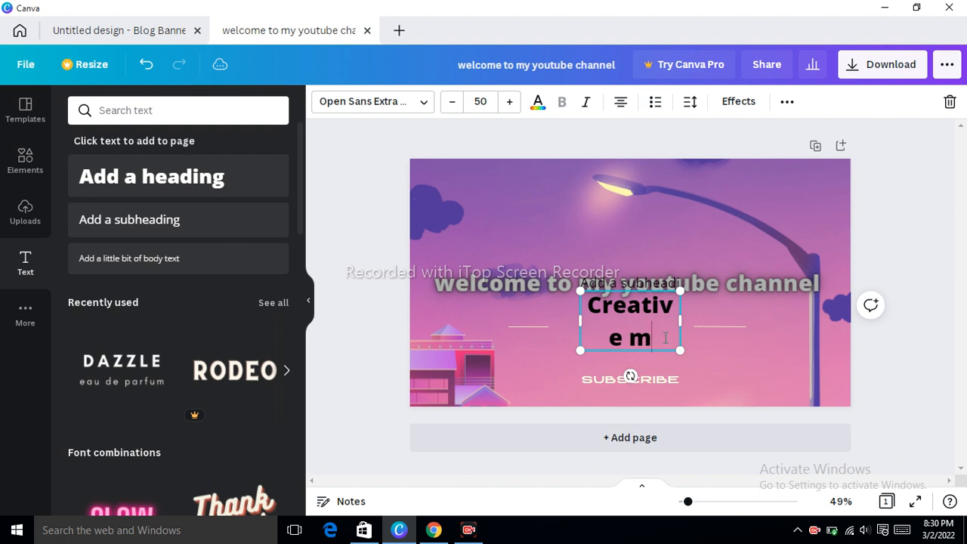
{"action": "key", "text": "BackSpace"}
{"action": "key", "text": "BackSpace"}
{"action": "key", "text": "BackSpace"}
{"action": "key", "text": "BackSpace"}
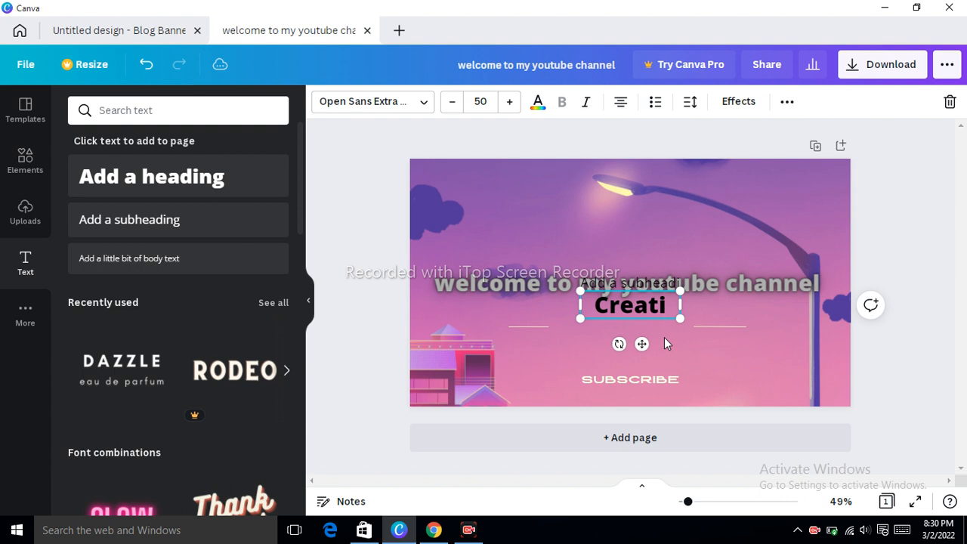
{"action": "type", "text": "v"}
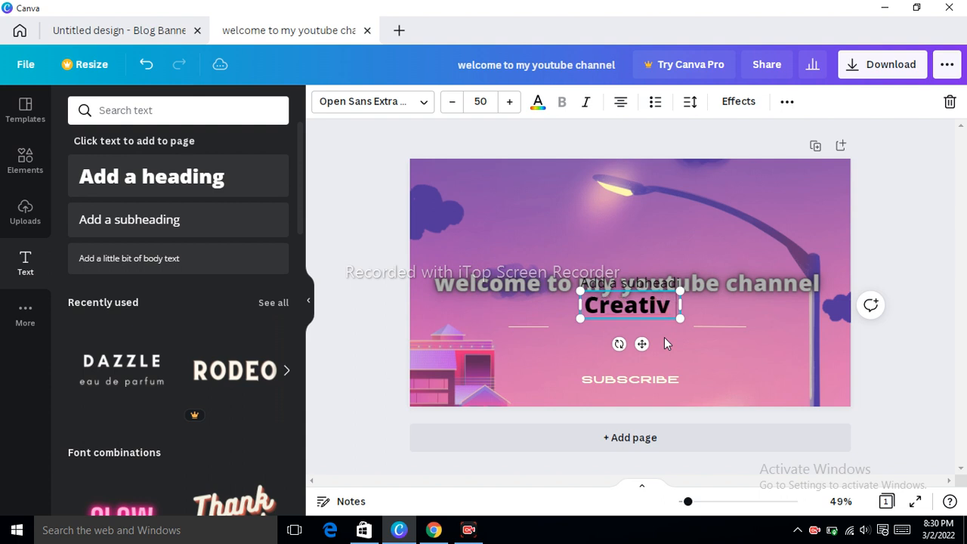
{"action": "type", "text": "e"}
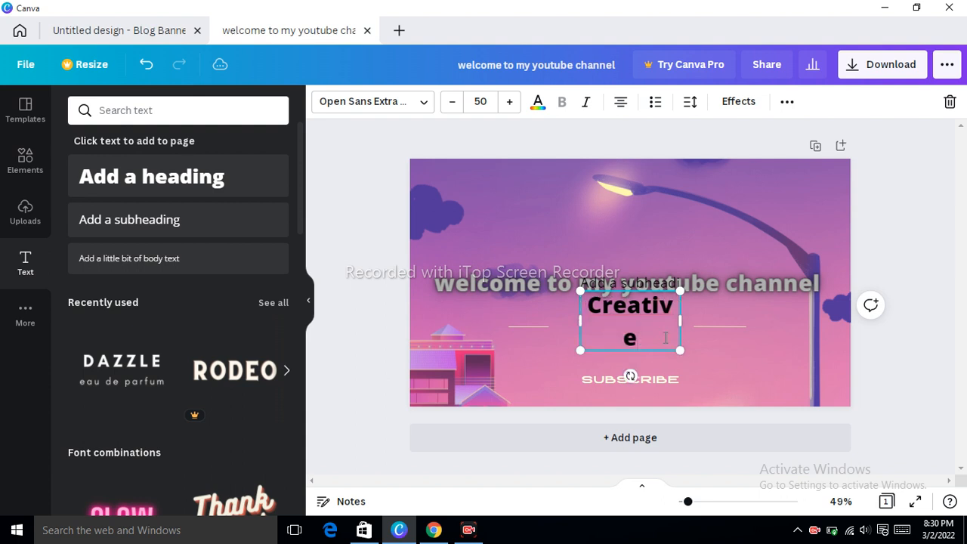
{"action": "key", "text": "BackSpace"}
{"action": "type", "text": "e"}
{"action": "key", "text": "BackSpace"}
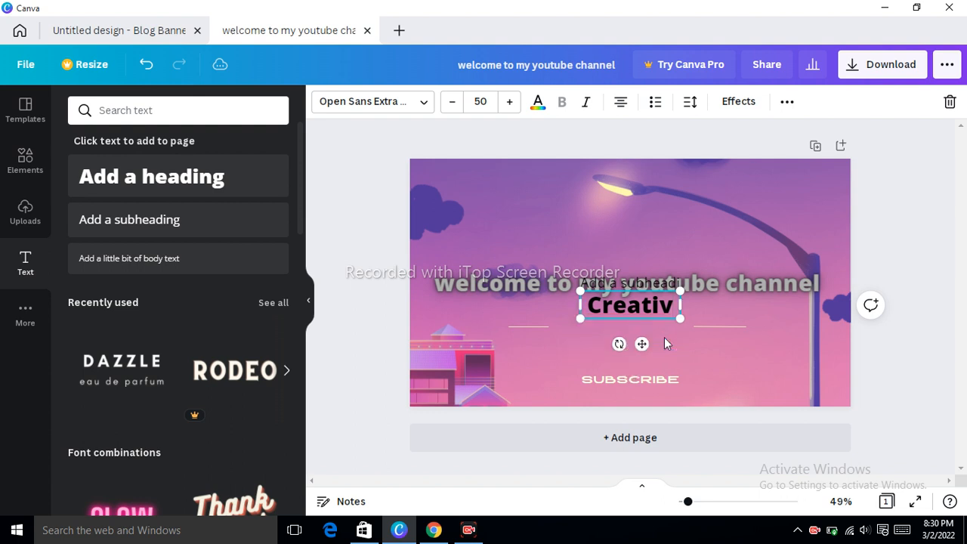
{"action": "type", "text": "e"}
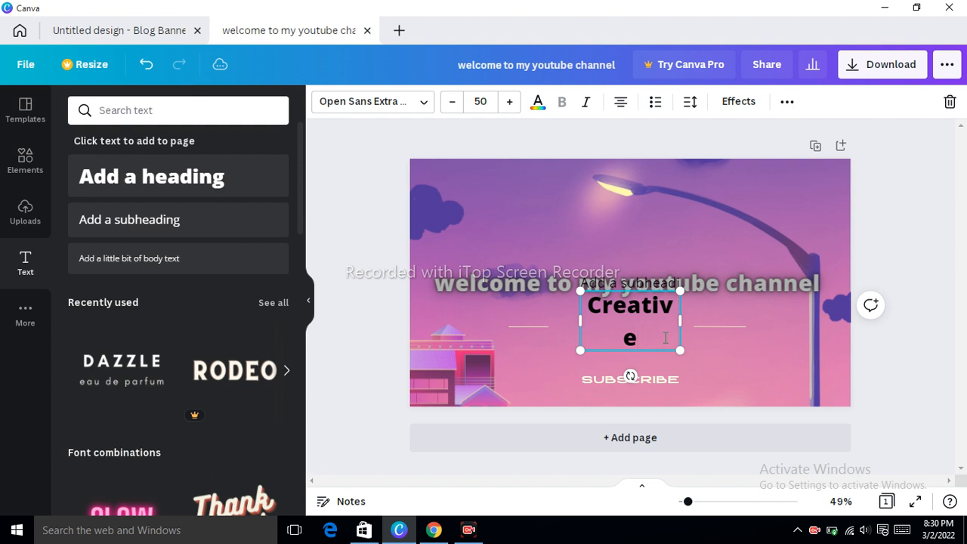
{"action": "key", "text": "Return"}
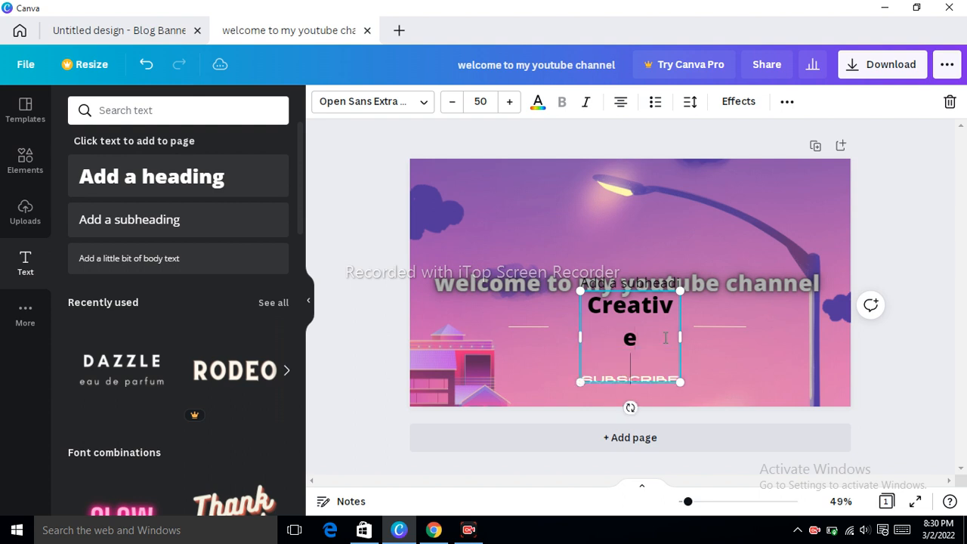
{"action": "type", "text": "mi"}
{"action": "key", "text": "BackSpace"}
{"action": "key", "text": "BackSpace"}
{"action": "type", "text": "Mind"}
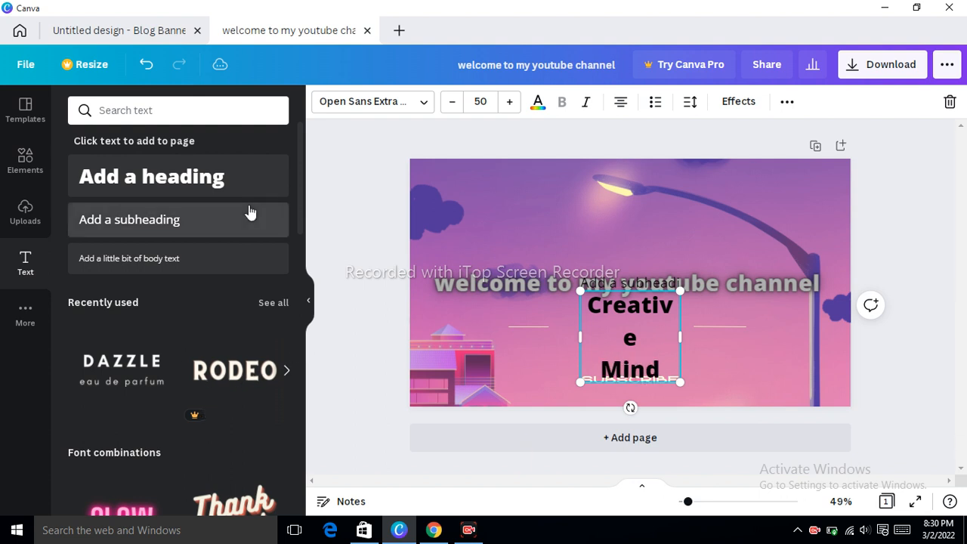
Apply the Curve shape and the Neon style effects to the 'Creative Mind' text.
{"action": "left_click", "coordinate": [745, 103]}
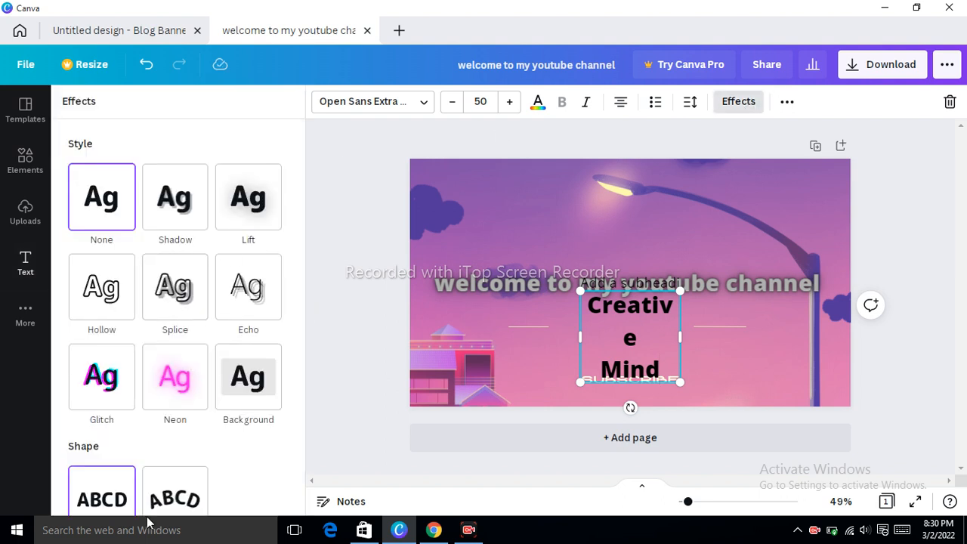
{"action": "left_click", "coordinate": [174, 500]}
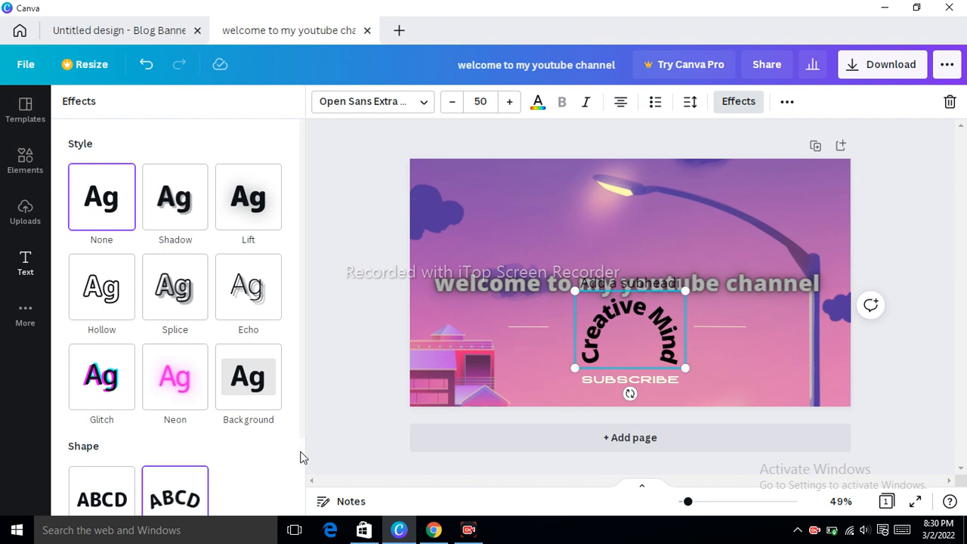
{"action": "scroll", "coordinate": [302, 458], "scroll_direction": "down", "scroll_amount": 2}
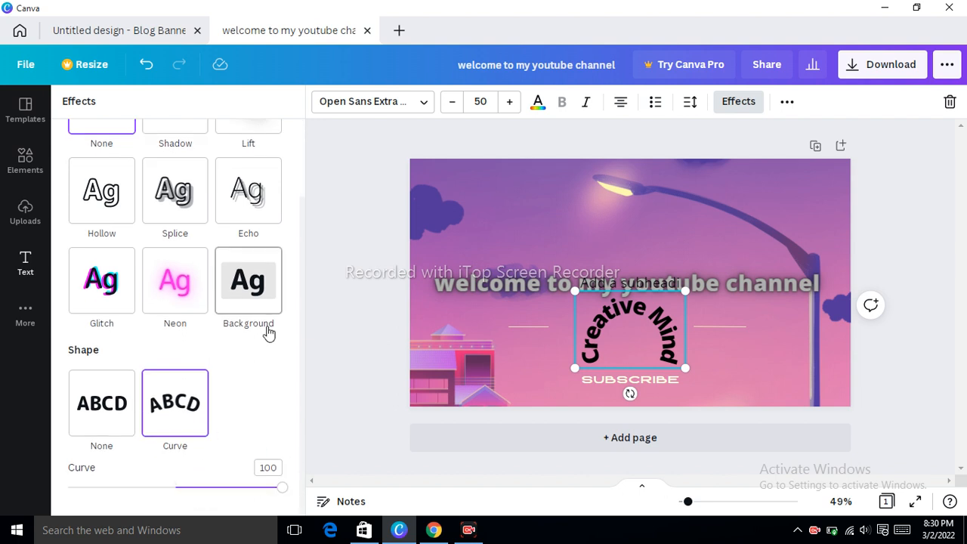
{"action": "left_click", "coordinate": [175, 291]}
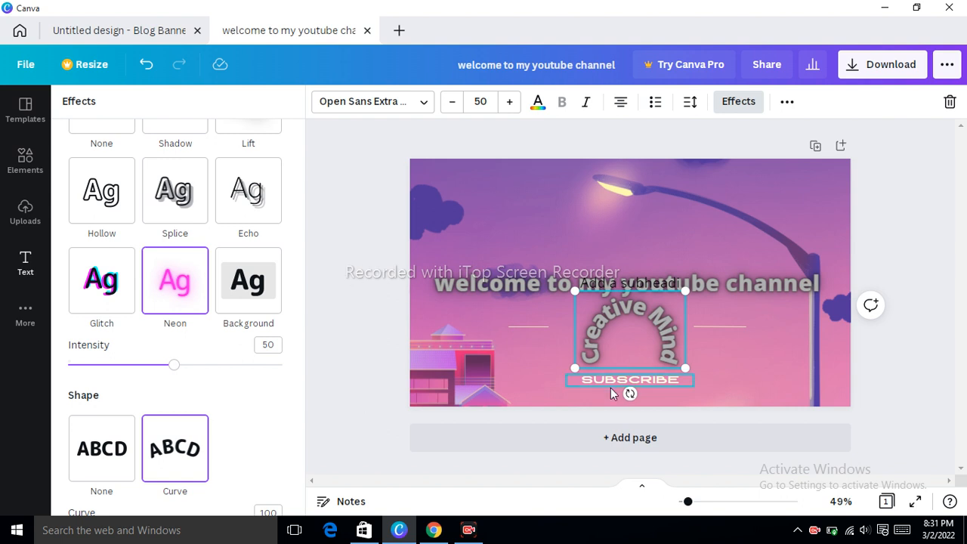
Open the thumbnail's download options and close them again.
{"action": "left_click", "coordinate": [537, 374]}
{"action": "left_click", "coordinate": [522, 208]}
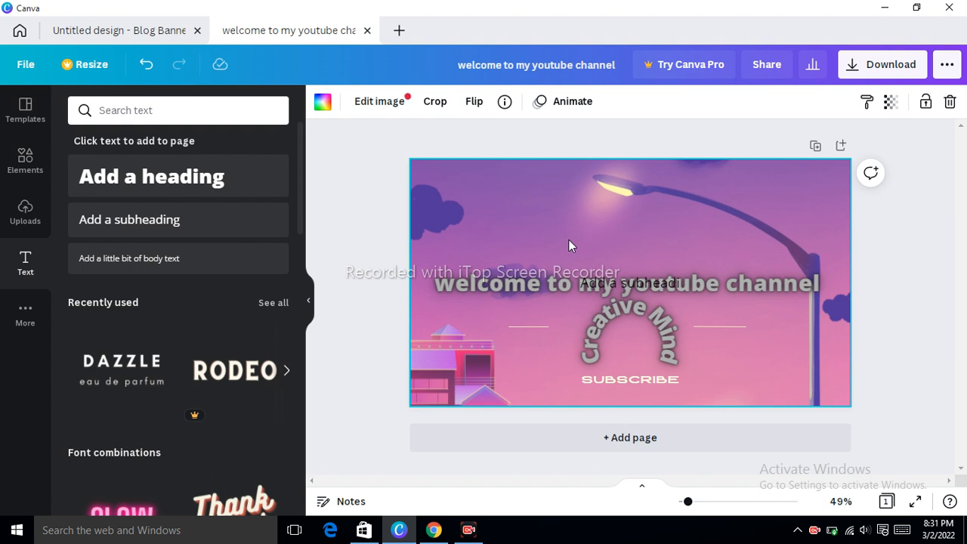
{"action": "left_click", "coordinate": [883, 65]}
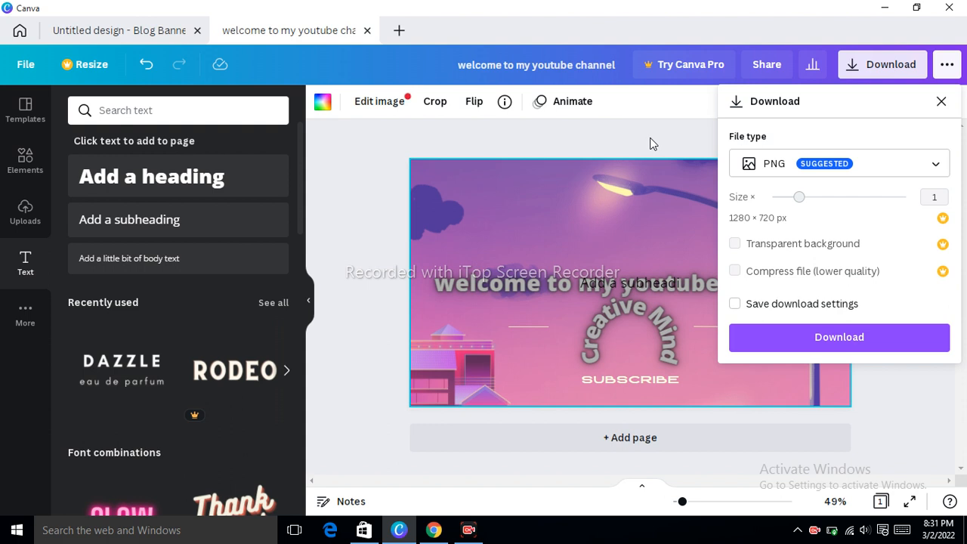
{"action": "left_click", "coordinate": [666, 127]}
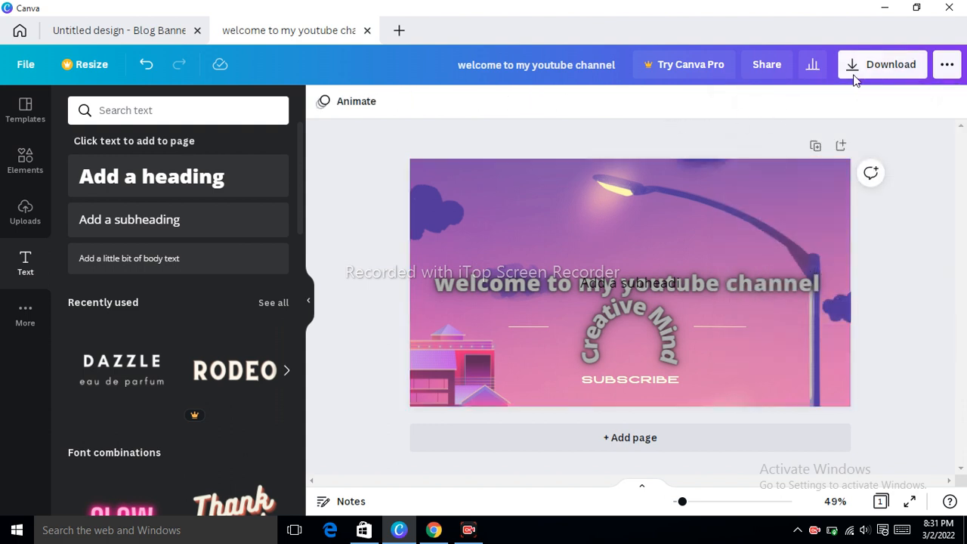